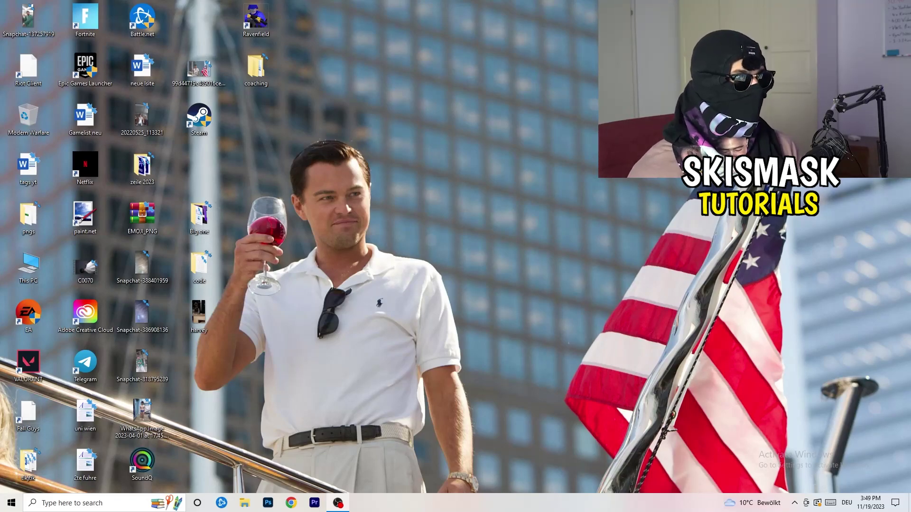
# Move the Steam shortcut to the desktop centre and enable Windows 8 compatibility mode and Run as administrator
pyautogui.moveTo(199, 119); pyautogui.dragTo(479, 171)
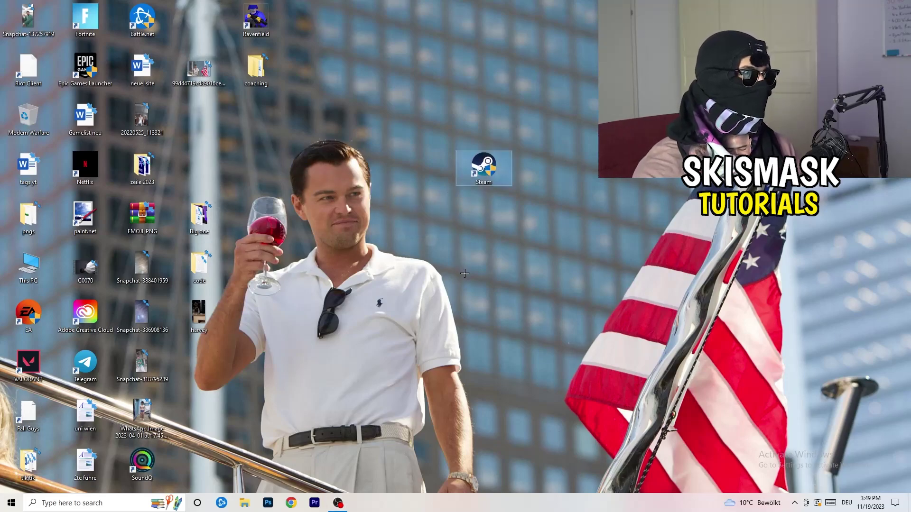
pyautogui.rightClick(488, 171)
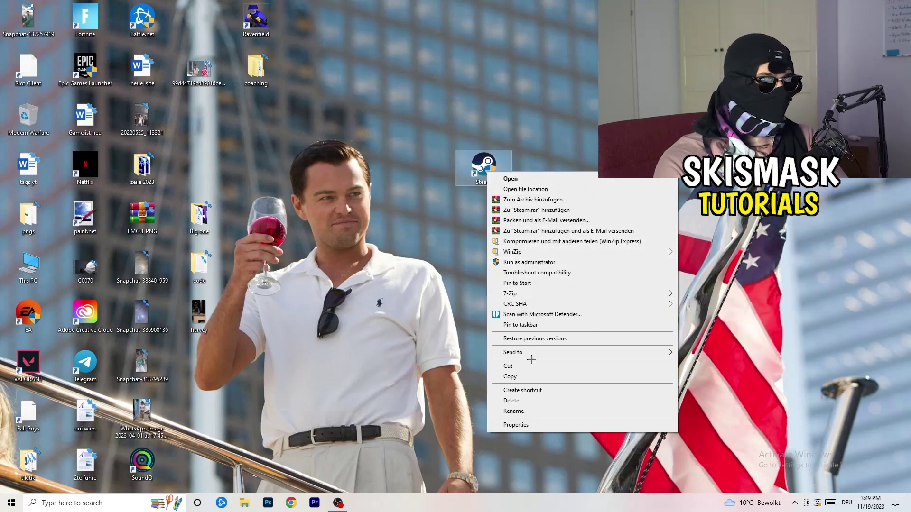
pyautogui.click(517, 425)
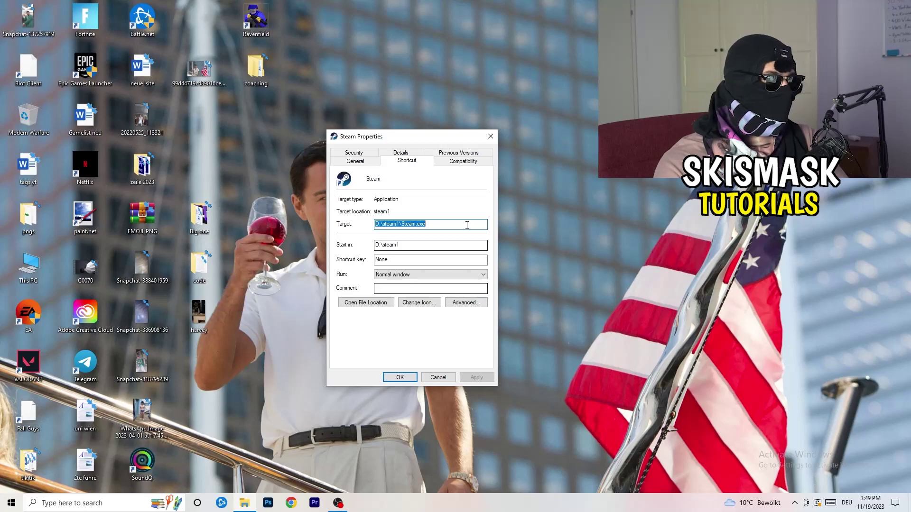
pyautogui.click(463, 161)
pyautogui.moveTo(421, 136); pyautogui.dragTo(528, 96)
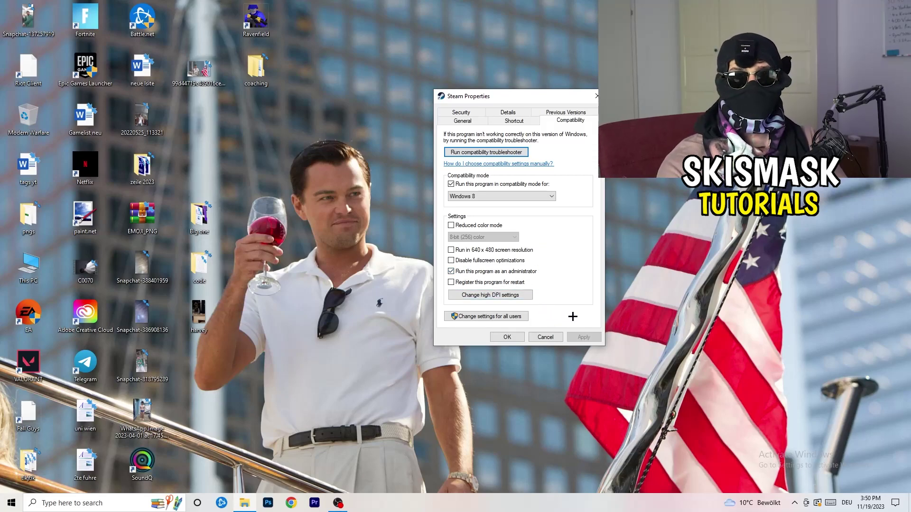
pyautogui.click(519, 337)
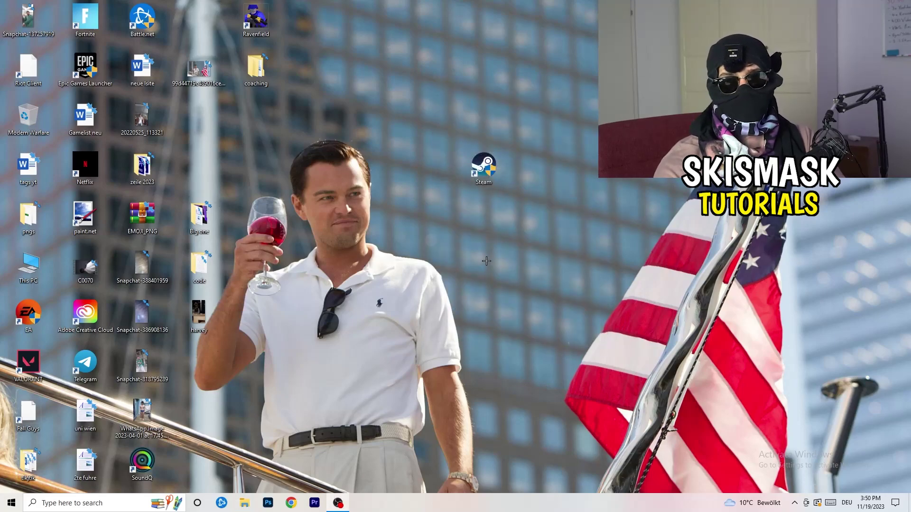
# Place the Steam shortcut over the man's head and confirm its compatibility settings are unchanged
pyautogui.moveTo(488, 168); pyautogui.dragTo(432, 169)
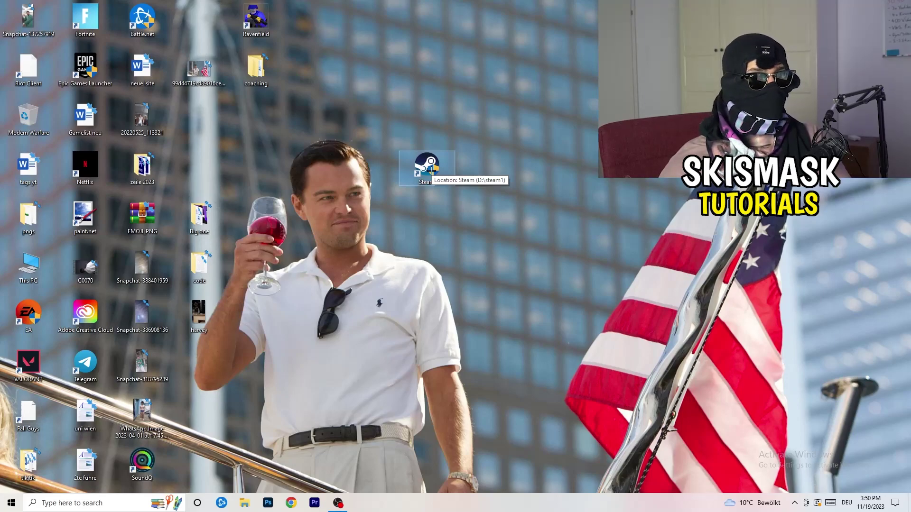
pyautogui.moveTo(431, 170); pyautogui.dragTo(316, 173)
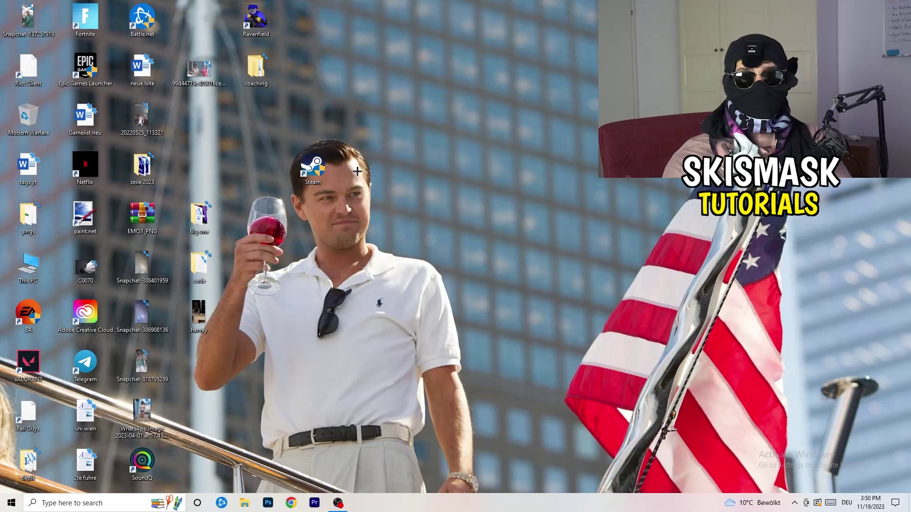
pyautogui.rightClick(314, 176)
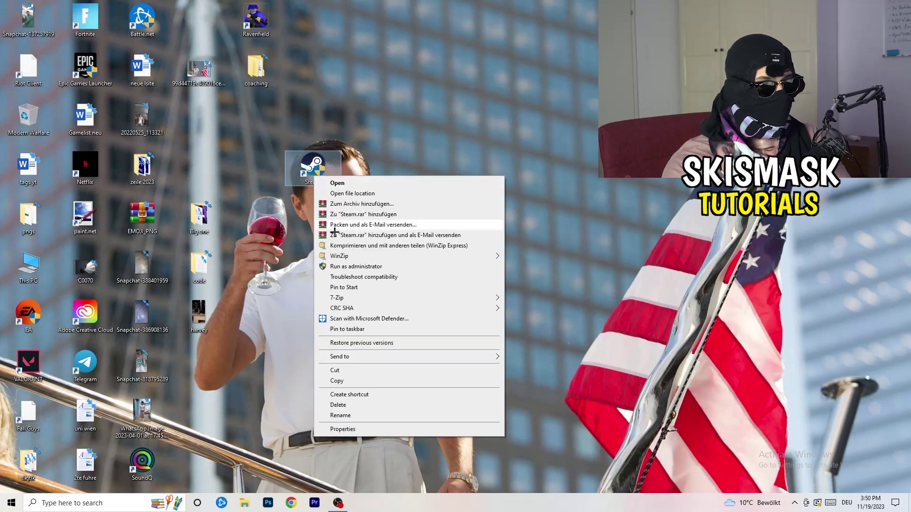
pyautogui.click(344, 429)
pyautogui.click(454, 209)
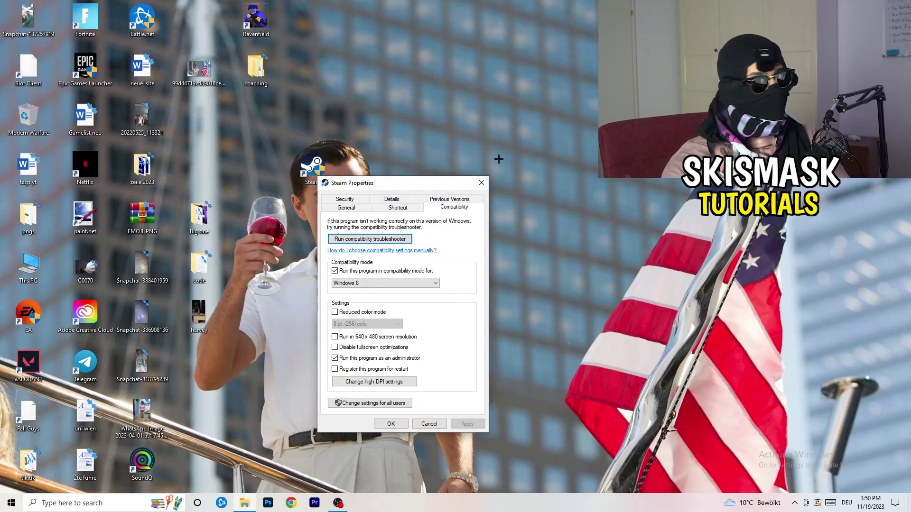
pyautogui.click(481, 183)
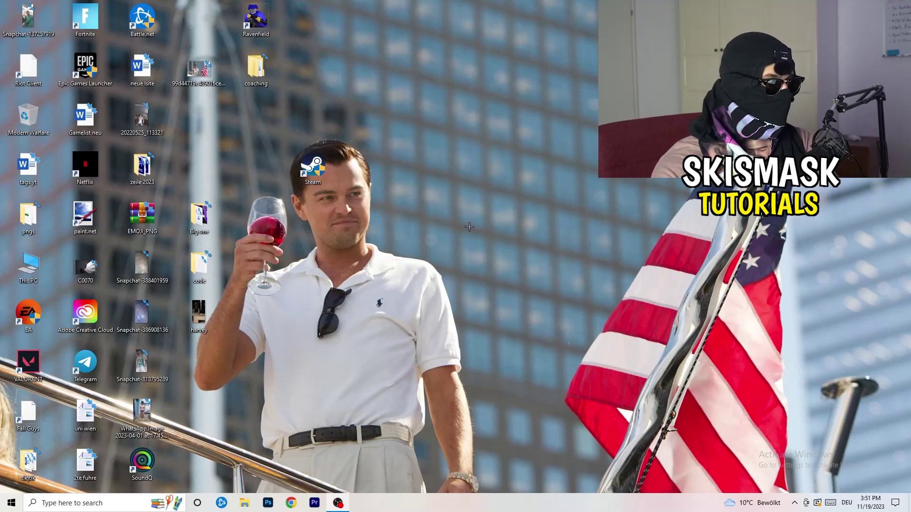
pyautogui.moveTo(469, 508)
pyautogui.mouseDown()
pyautogui.moveTo(778, 263)
pyautogui.moveTo(512, 444)
pyautogui.moveTo(464, 506)
pyautogui.mouseUp()
# Launch Task Manager from the taskbar, maximize it, and show the Details tab
pyautogui.rightClick(464, 505)
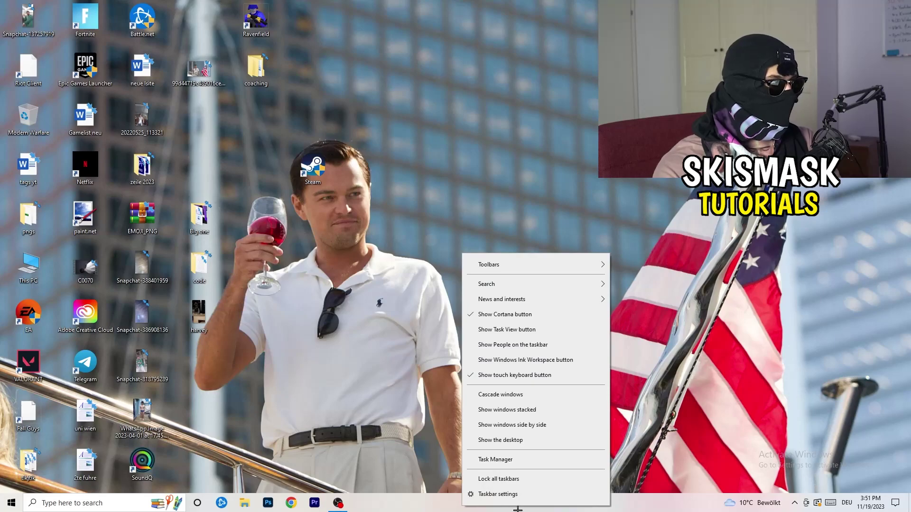
pyautogui.click(508, 459)
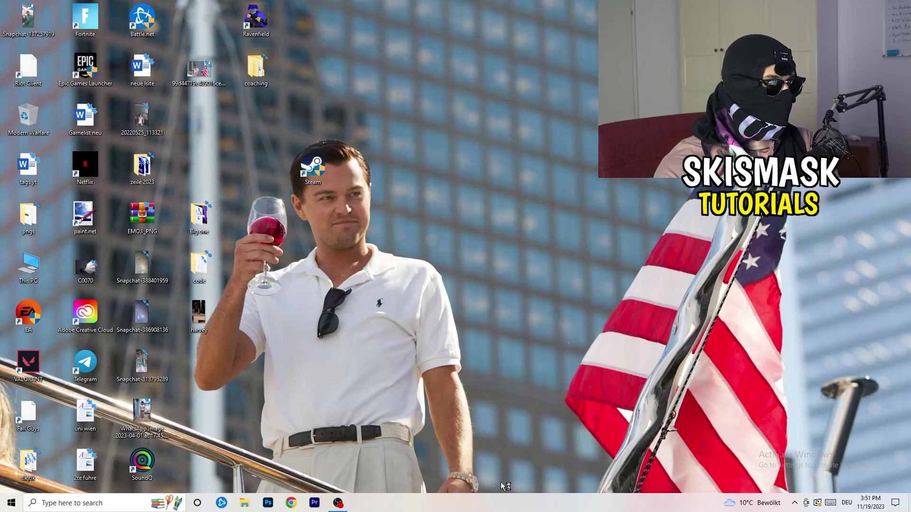
pyautogui.click(531, 22)
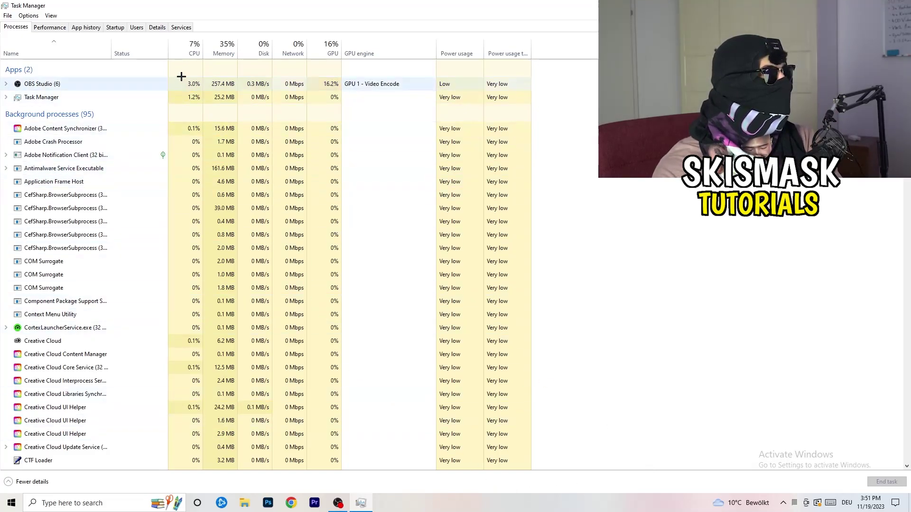
pyautogui.click(152, 28)
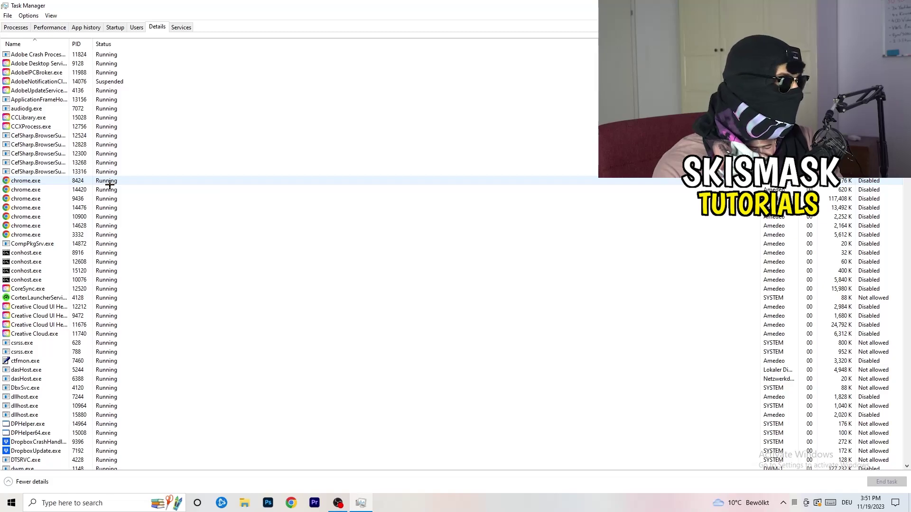
# Look at Set priority for the Creative Cloud UI Helper process, then show the Startup apps list
pyautogui.scroll(-3, 110, 185)
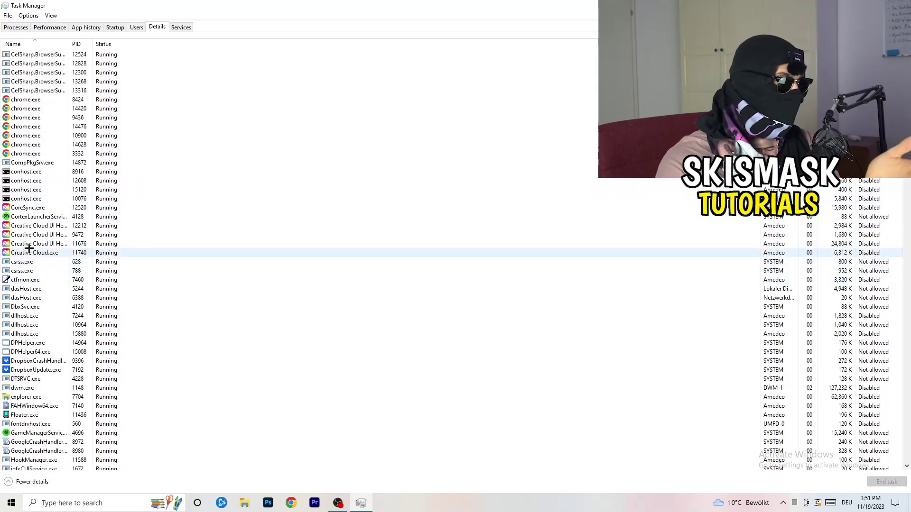
pyautogui.rightClick(38, 242)
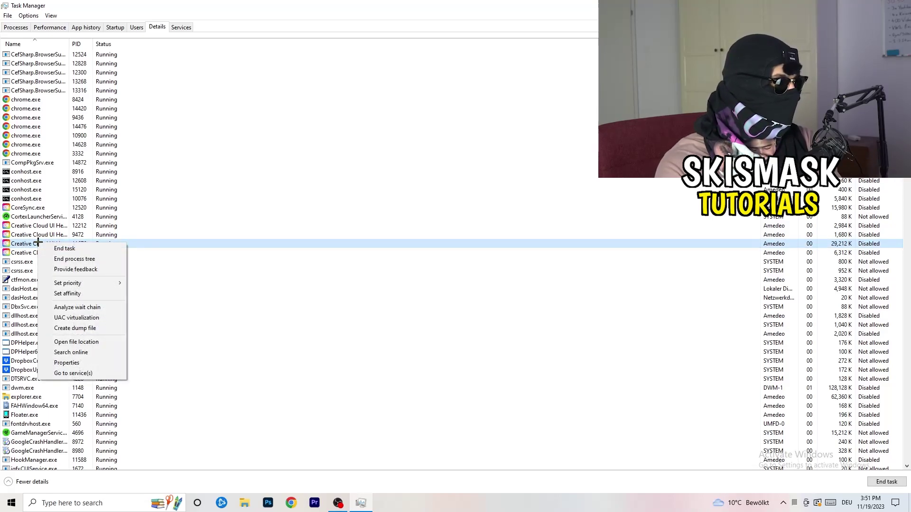
pyautogui.moveTo(84, 285)
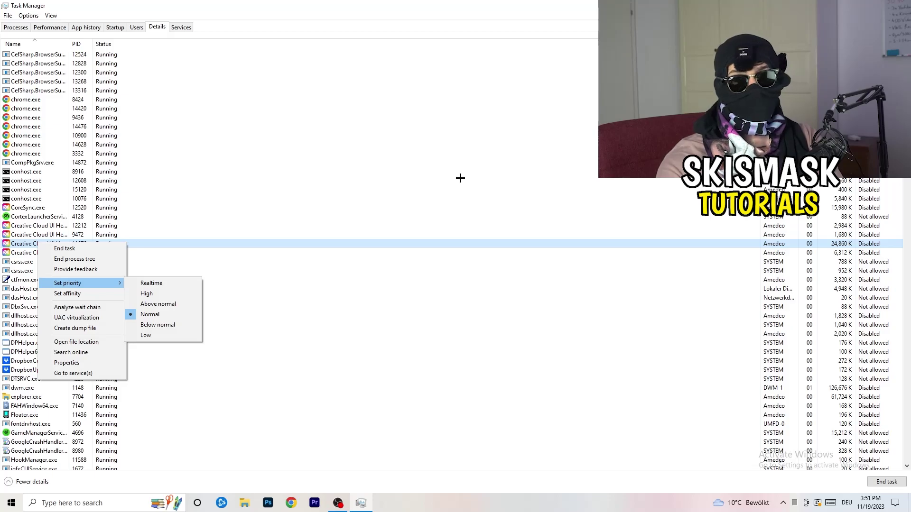
pyautogui.click(121, 27)
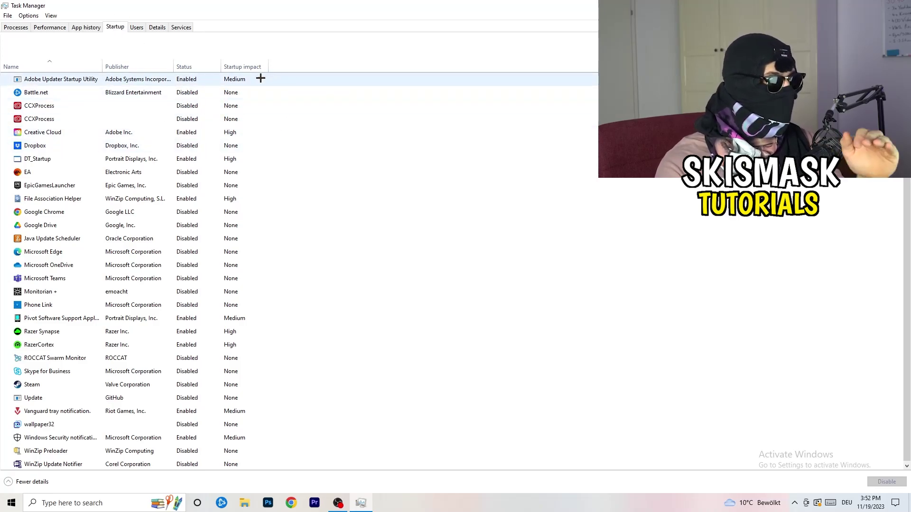
# Inspect File Association Helper on the Startup list without disabling it, then return to Processes
pyautogui.scroll(-1, 264, 418)
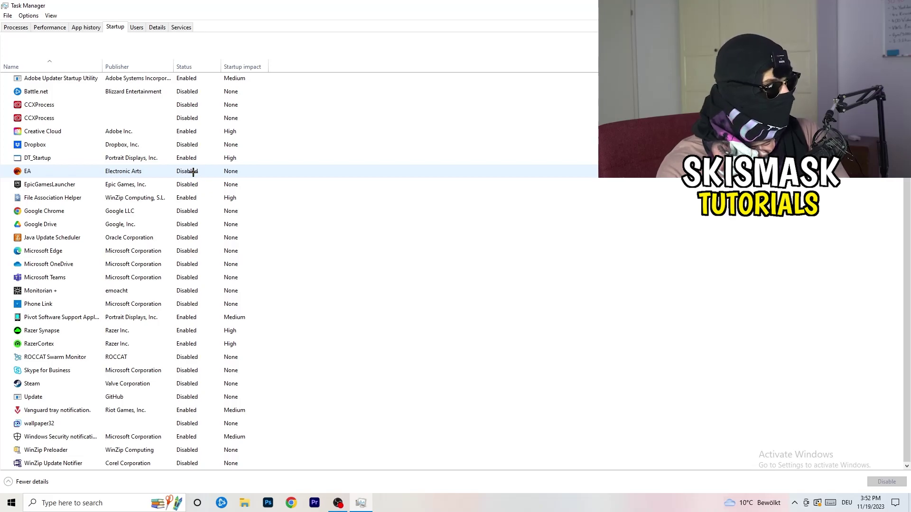
pyautogui.rightClick(191, 197)
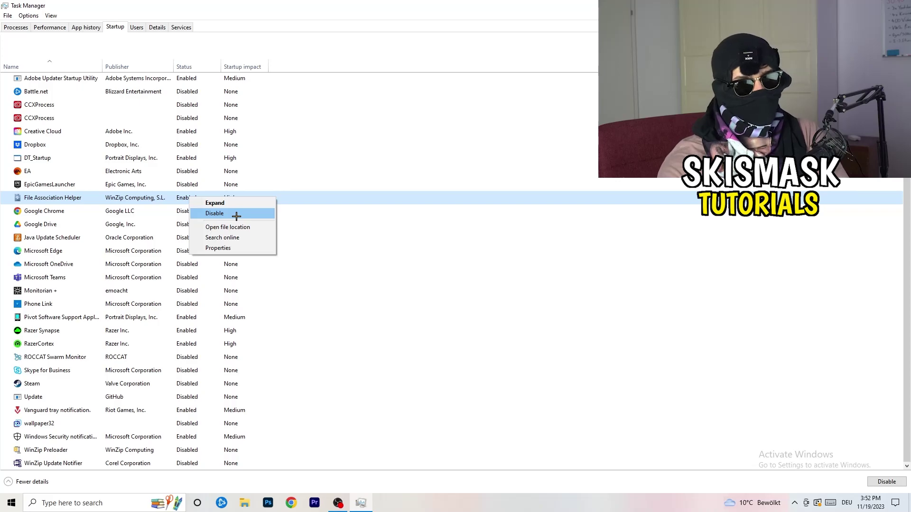
pyautogui.click(372, 69)
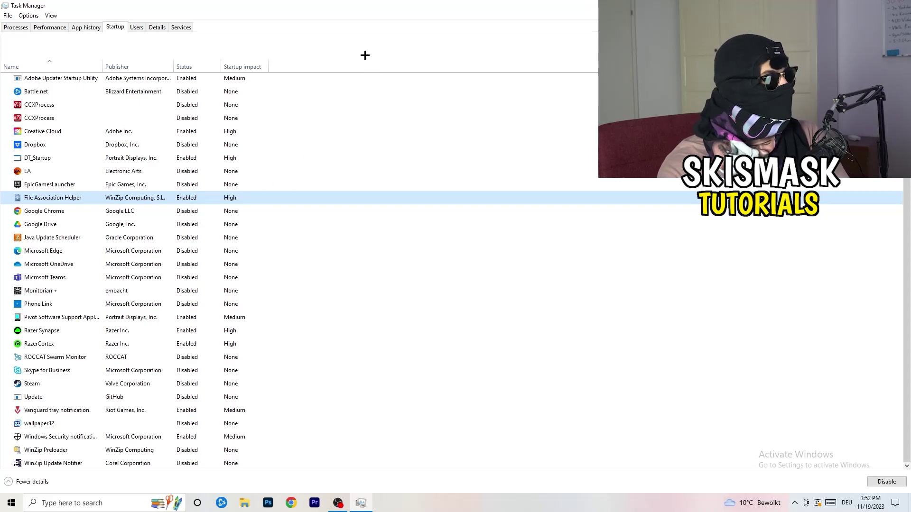
pyautogui.click(27, 27)
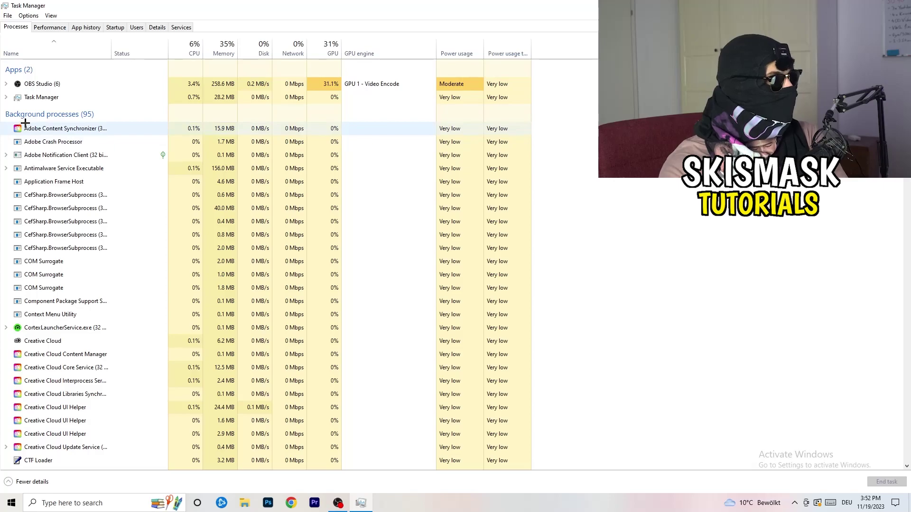
# Sort the process list by CPU usage, then by GPU usage in reversed order
pyautogui.click(187, 51)
pyautogui.click(320, 43)
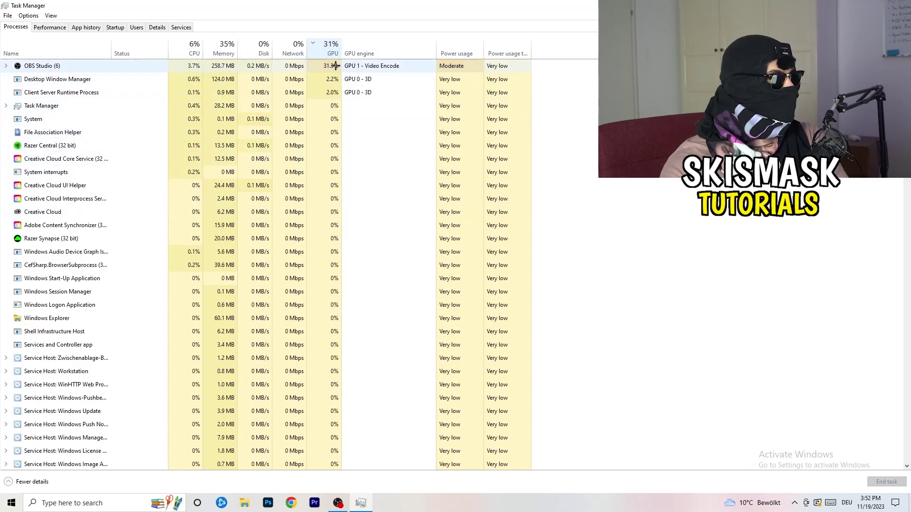
pyautogui.click(327, 48)
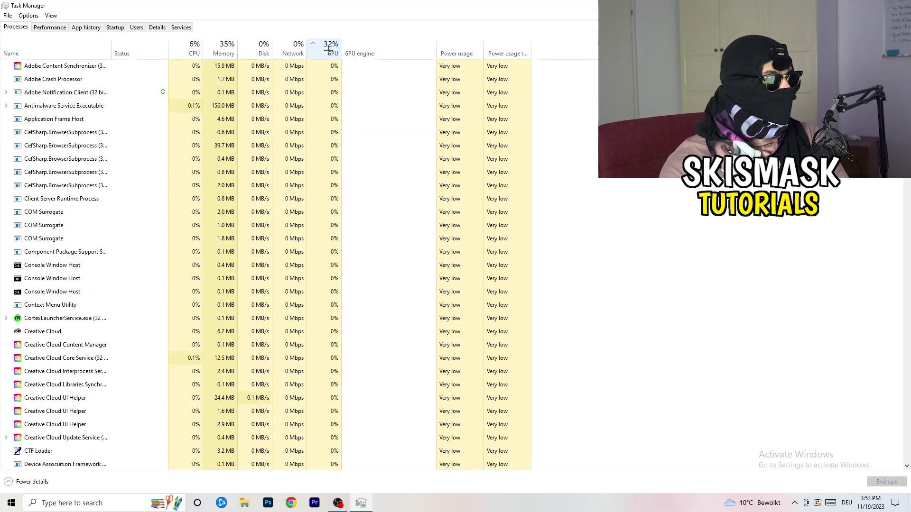
# End the Microsoft Windows Search Indexer process and leave Task Manager
pyautogui.scroll(-4, 333, 152)
pyautogui.scroll(-5, 334, 151)
pyautogui.scroll(10, 335, 149)
pyautogui.scroll(-18, 337, 147)
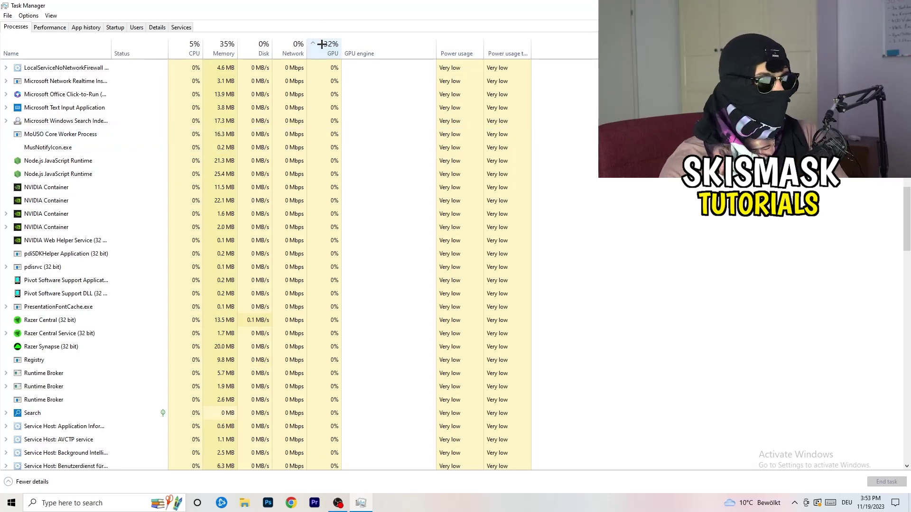
pyautogui.rightClick(309, 117)
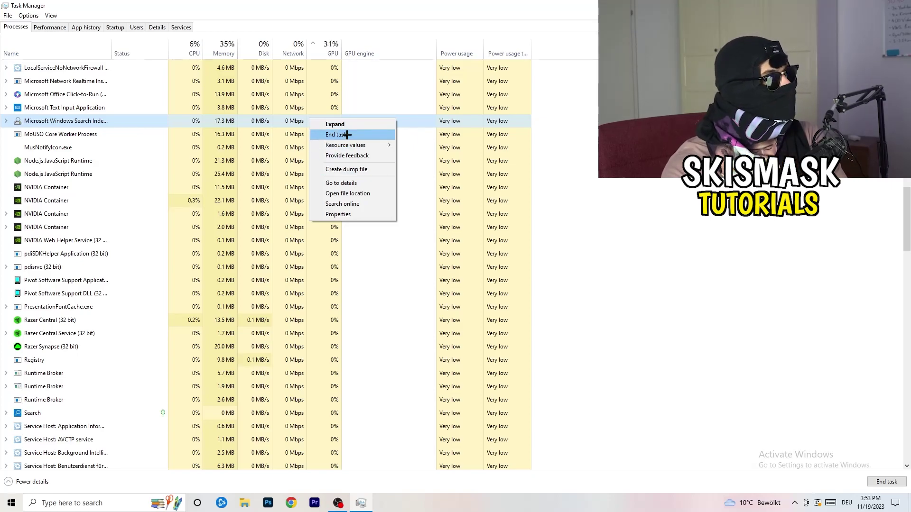
pyautogui.click(189, 46)
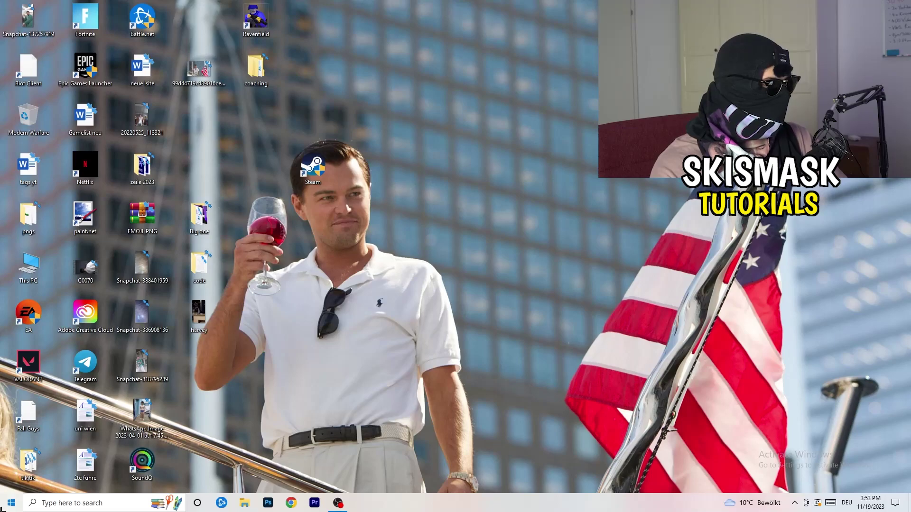
pyautogui.click(10, 502)
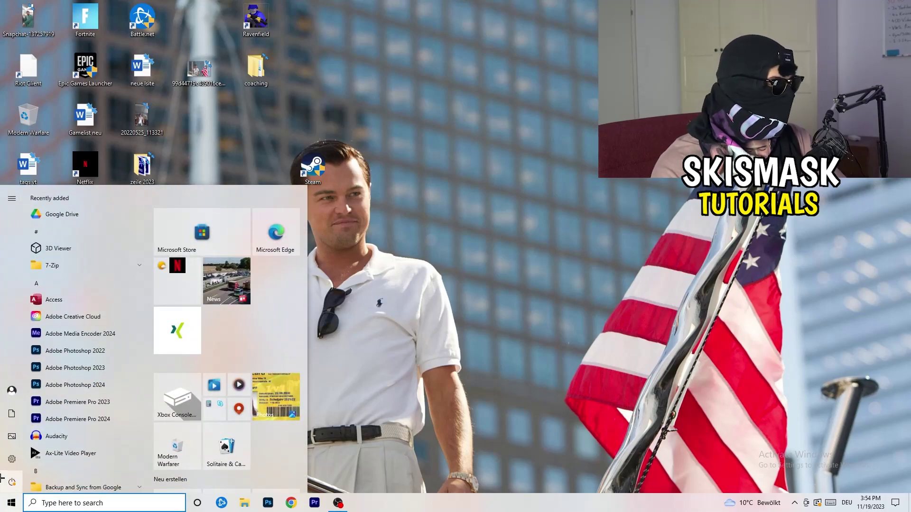
# Open Settings to the Gaming captures page, with background recording off and 30 fps
pyautogui.click(12, 458)
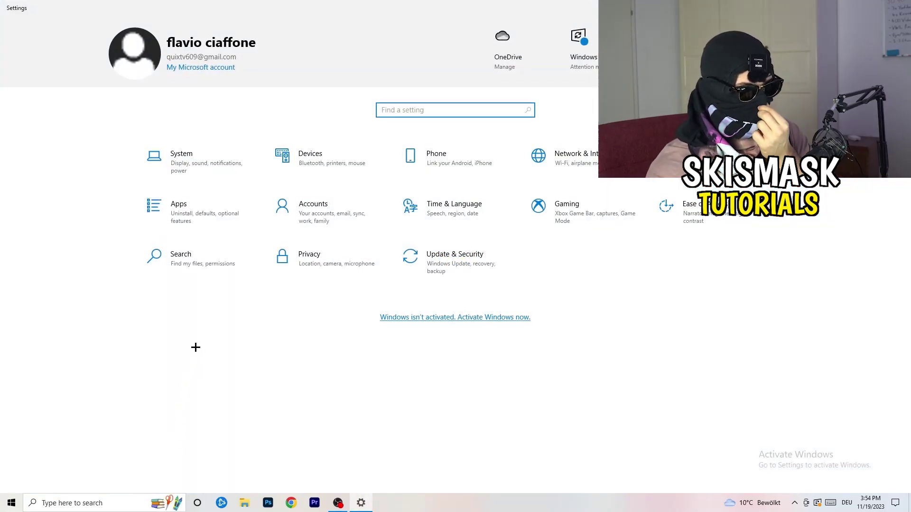
pyautogui.click(539, 209)
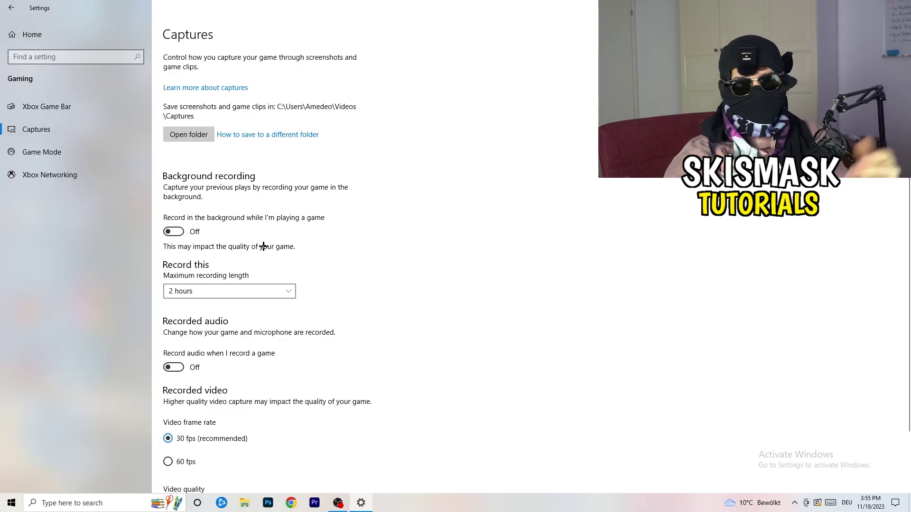
pyautogui.scroll(-1, 262, 246)
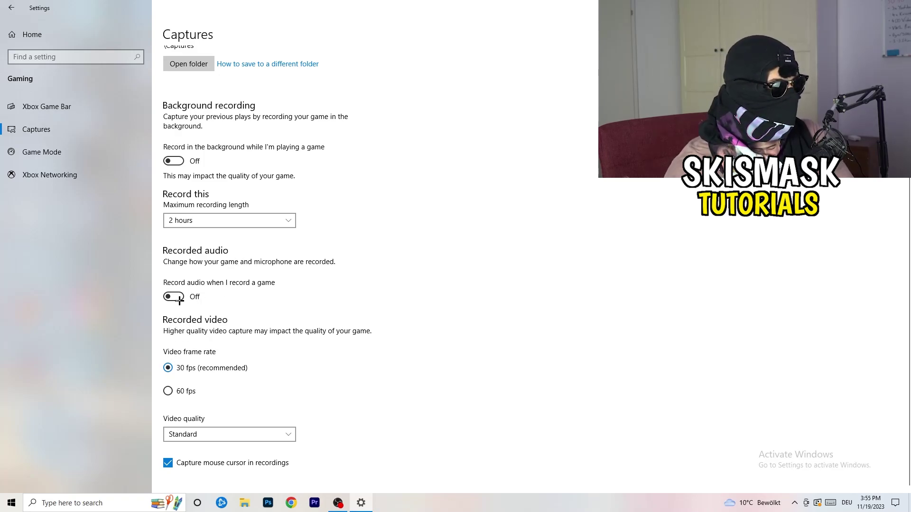
# Confirm Game Mode is switched On, then go back to the Settings home page
pyautogui.click(21, 151)
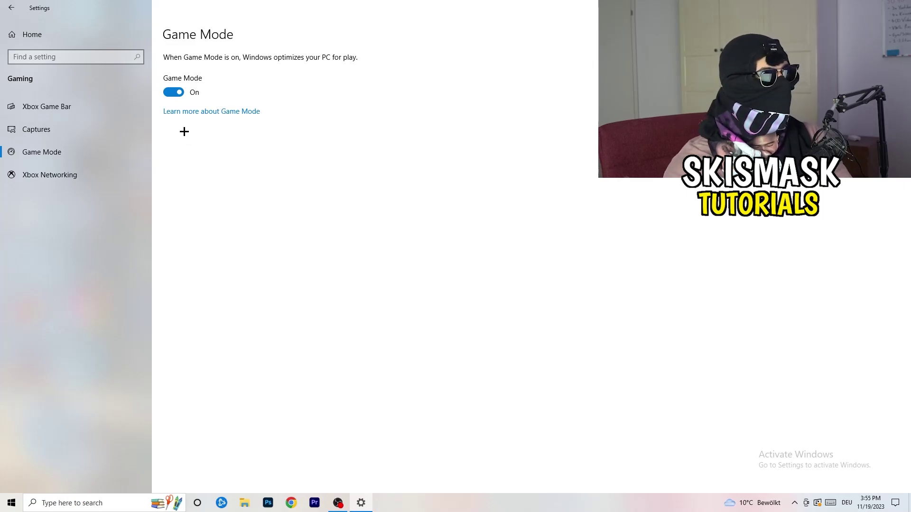
pyautogui.click(11, 8)
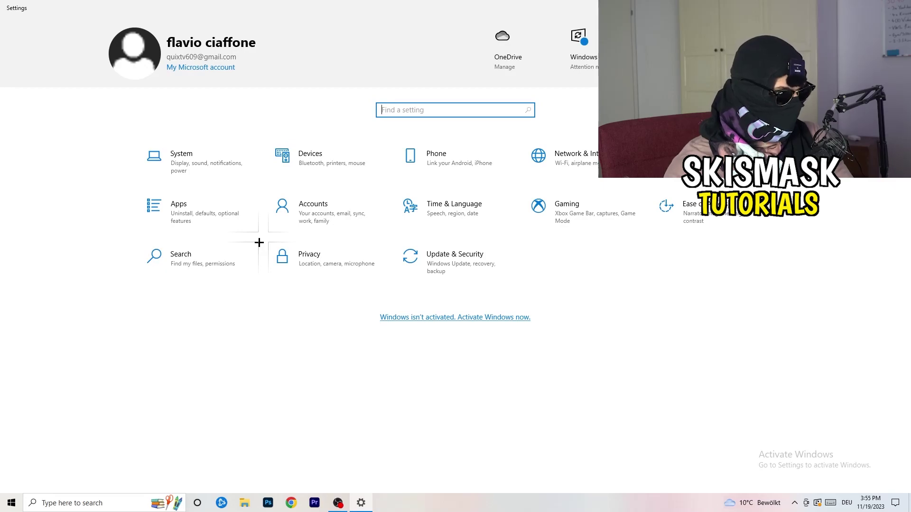
pyautogui.click(480, 260)
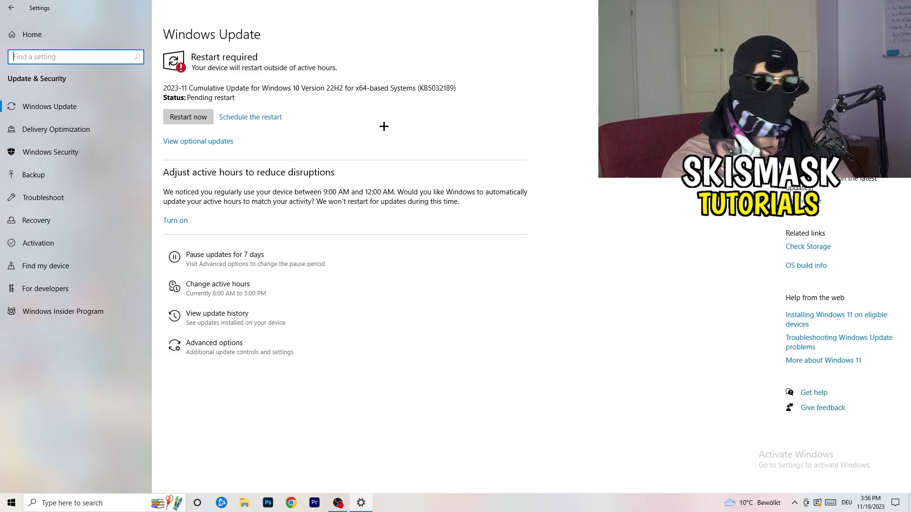
pyautogui.moveTo(522, 7); pyautogui.dragTo(151, 351)
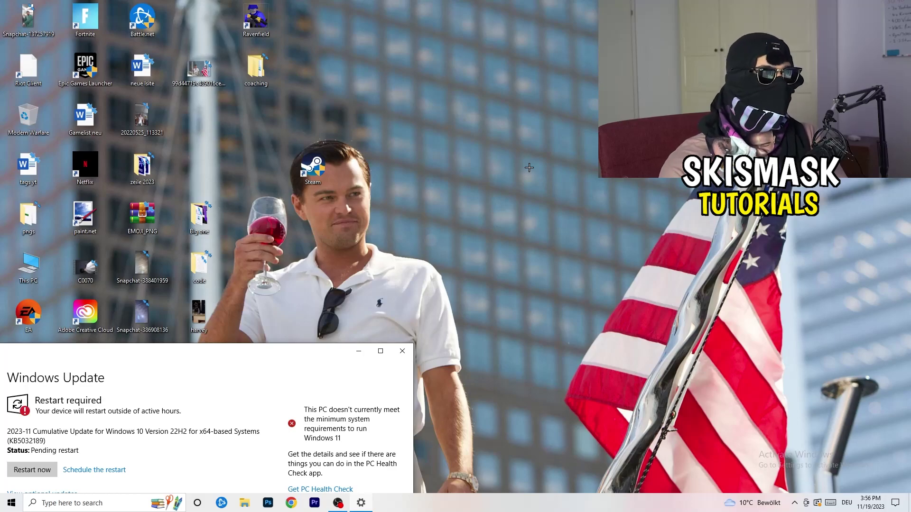
pyautogui.click(380, 350)
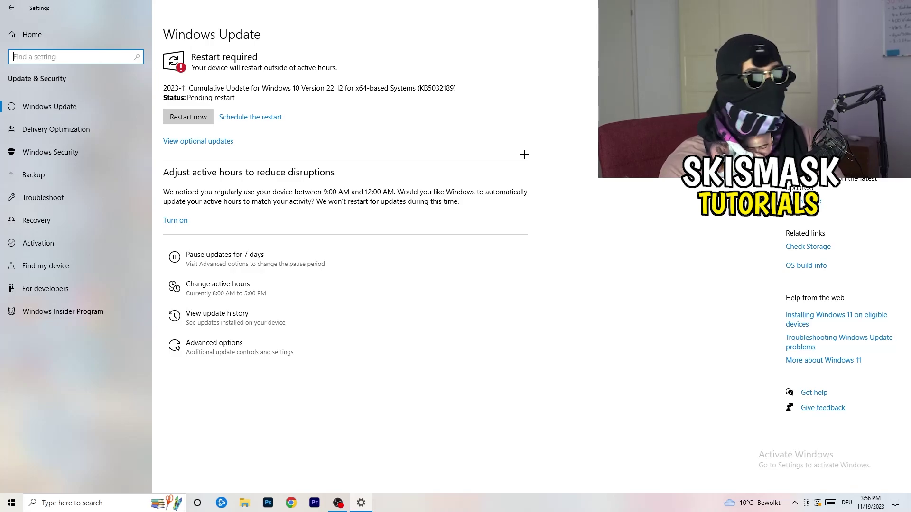
pyautogui.click(22, 34)
pyautogui.click(202, 171)
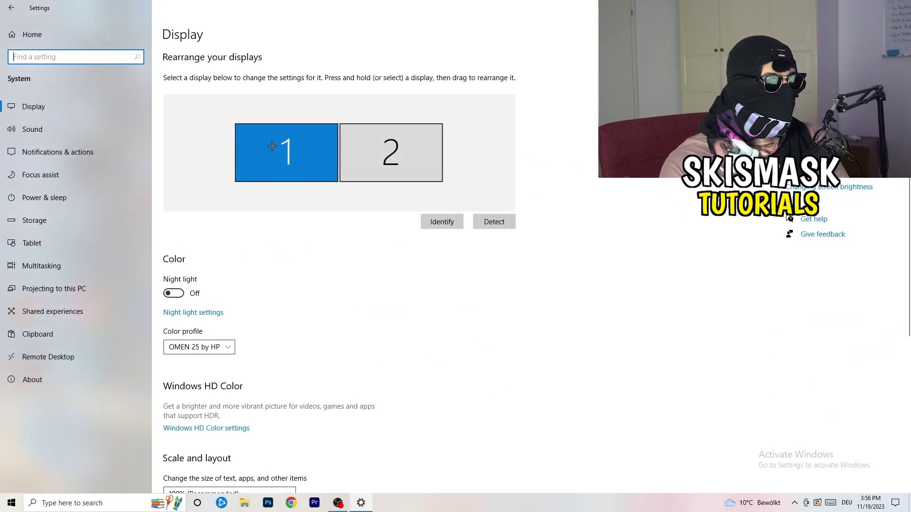
# Review display 1 settings, then show Power & sleep: screen off after 10 minutes, sleep after 30
pyautogui.click(267, 178)
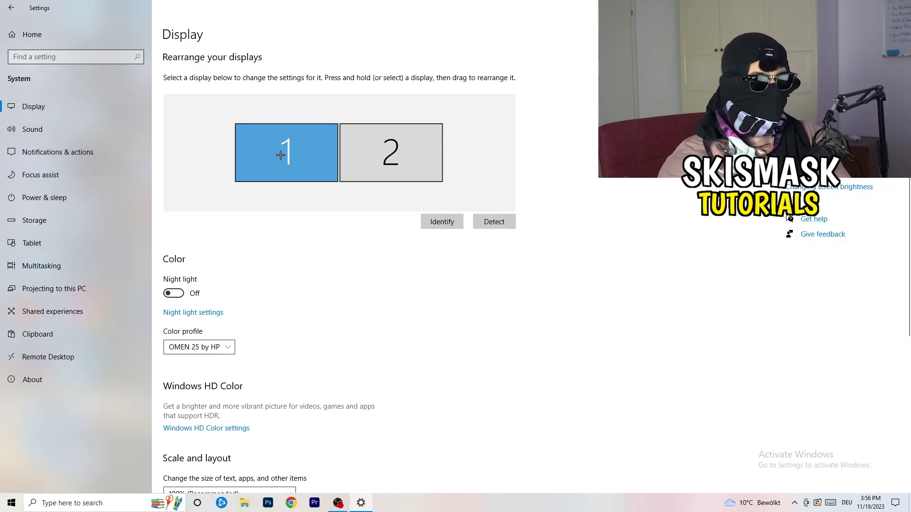
pyautogui.scroll(-3, 356, 239)
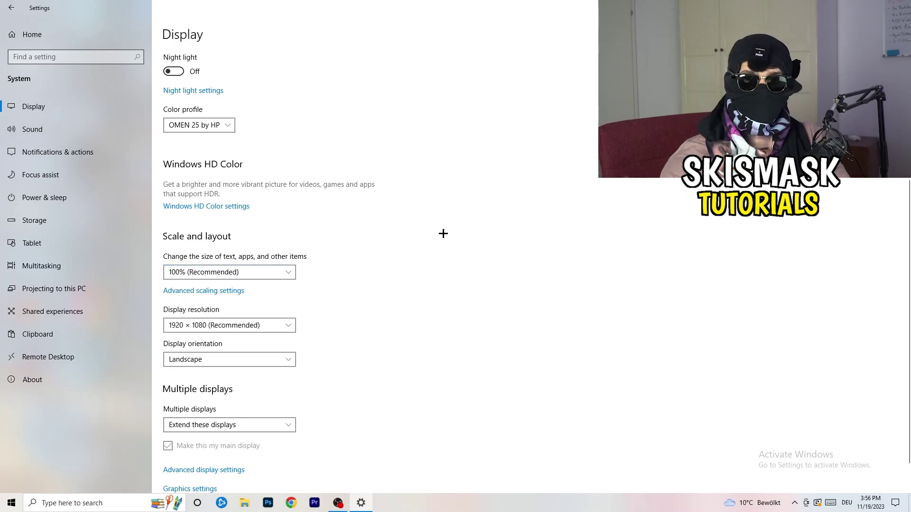
pyautogui.scroll(-2, 240, 259)
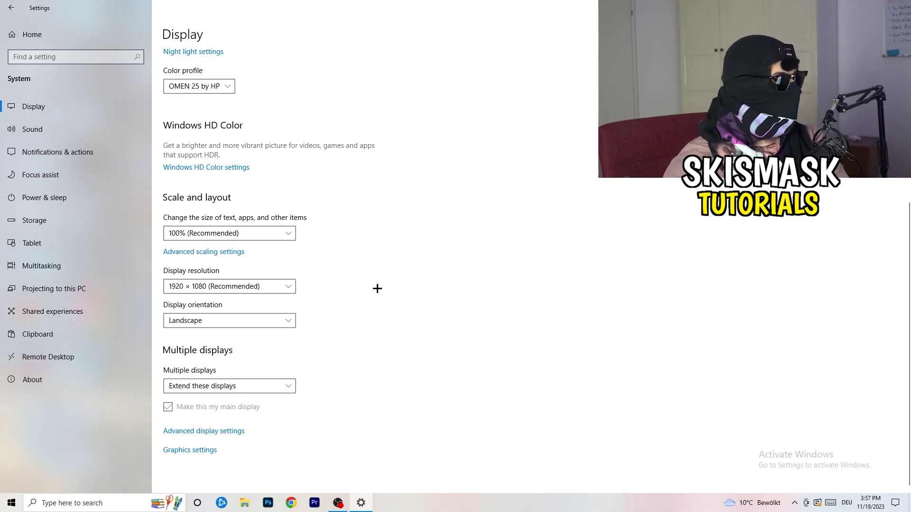
pyautogui.click(61, 199)
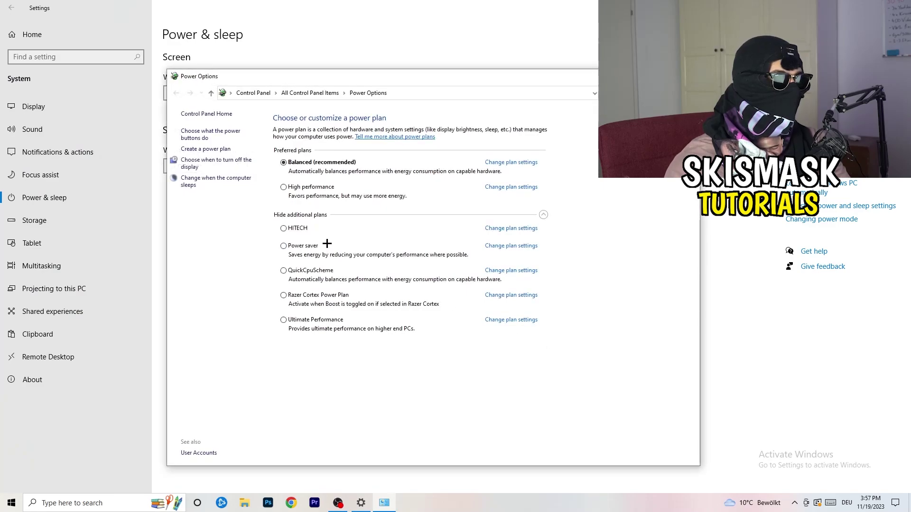
pyautogui.click(544, 215)
pyautogui.click(544, 214)
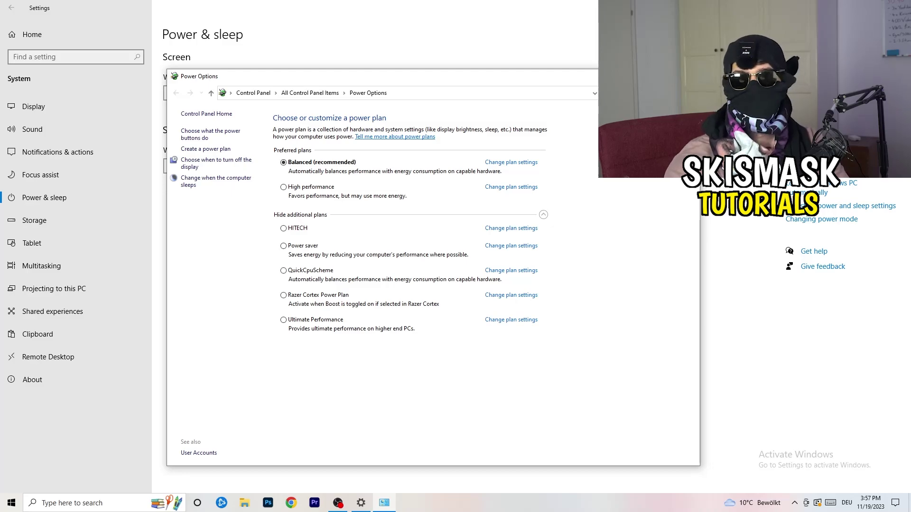
pyautogui.hotkey('alt', 'F4')
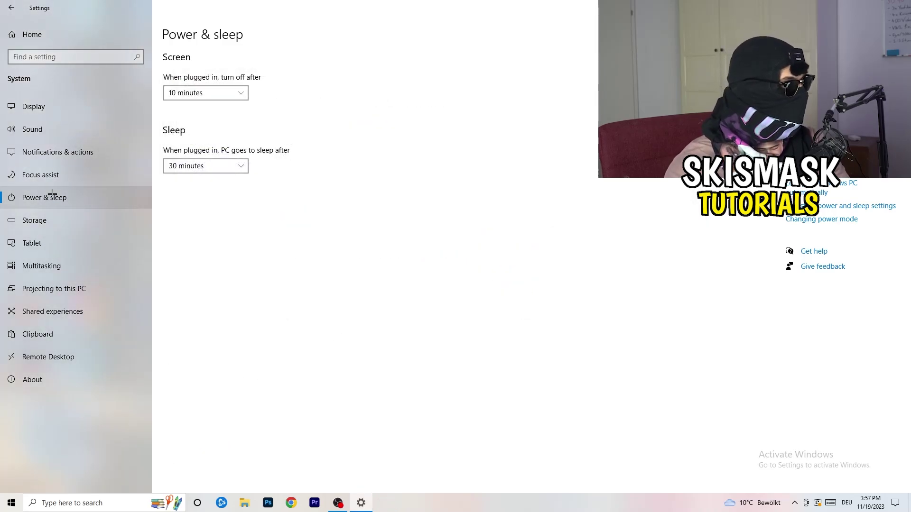
# Confirm Storage Sense is on and runs every week, then close Settings
pyautogui.click(55, 221)
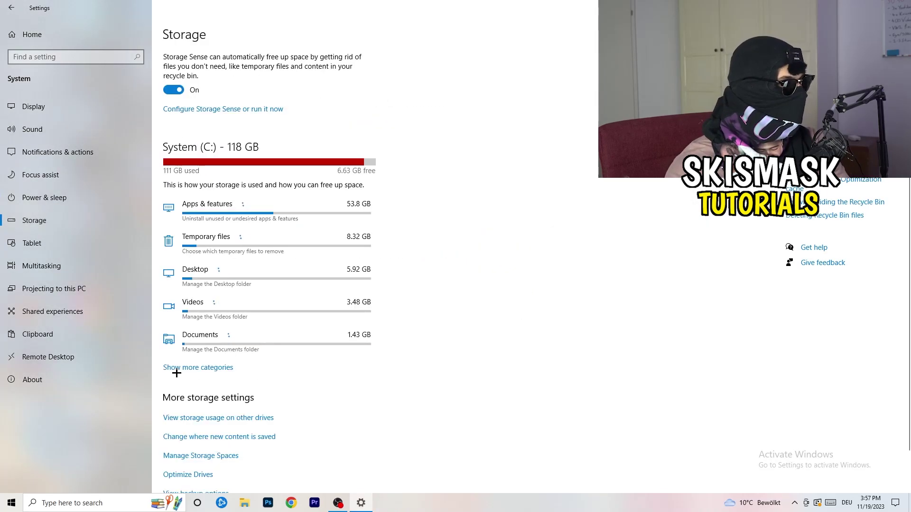
pyautogui.click(202, 111)
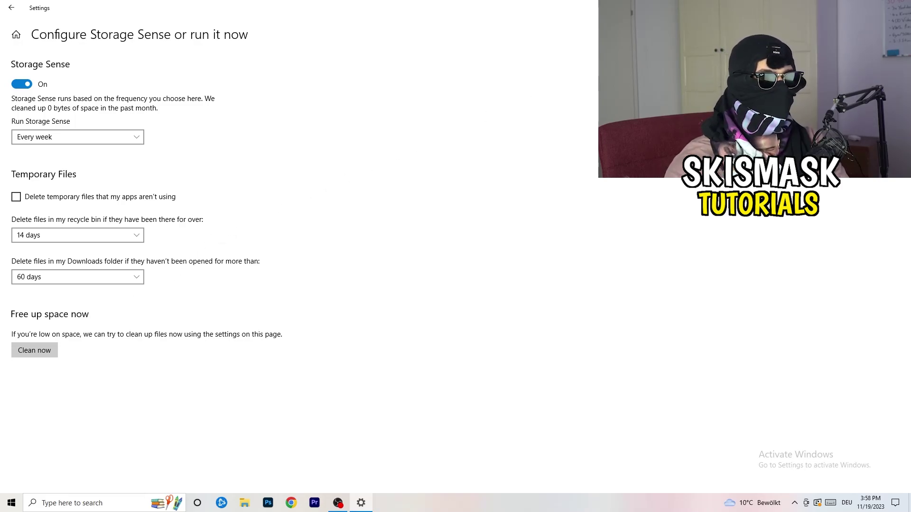
pyautogui.hotkey('alt', 'F4')
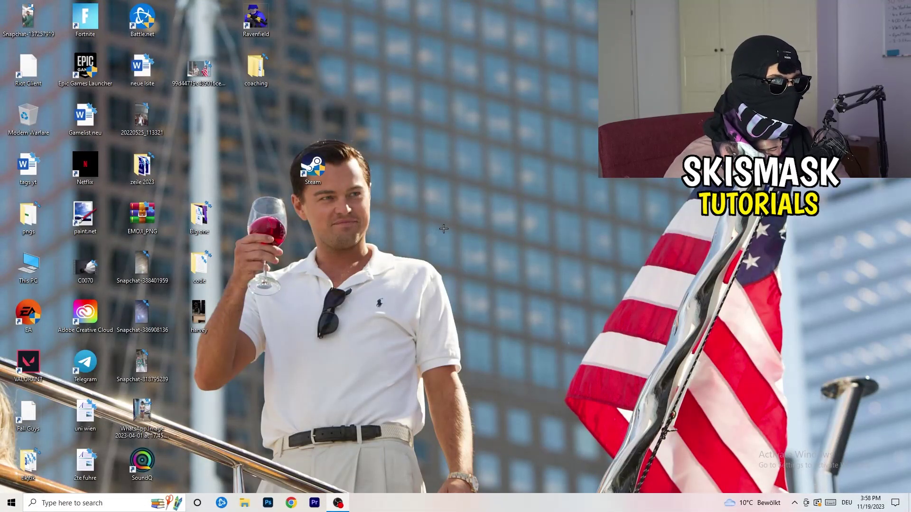